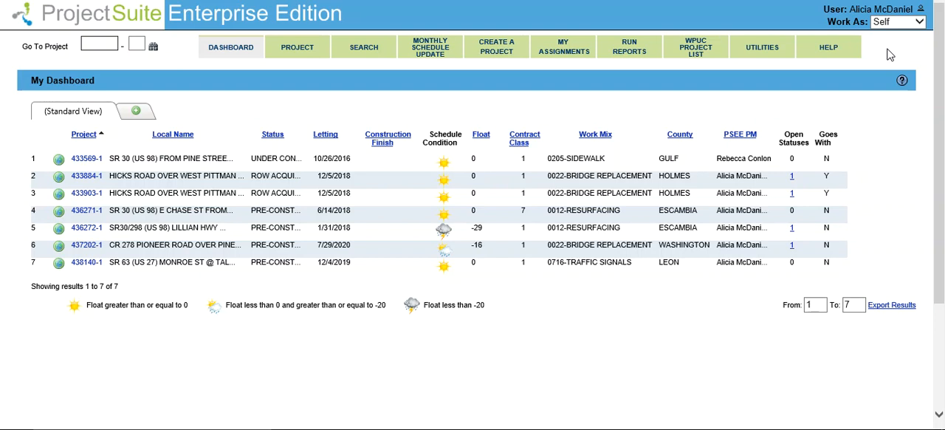
Step: Open the Monthly Schedule Update and view the contact details of project 433884-1's PSEE project manager
left_click(428, 57)
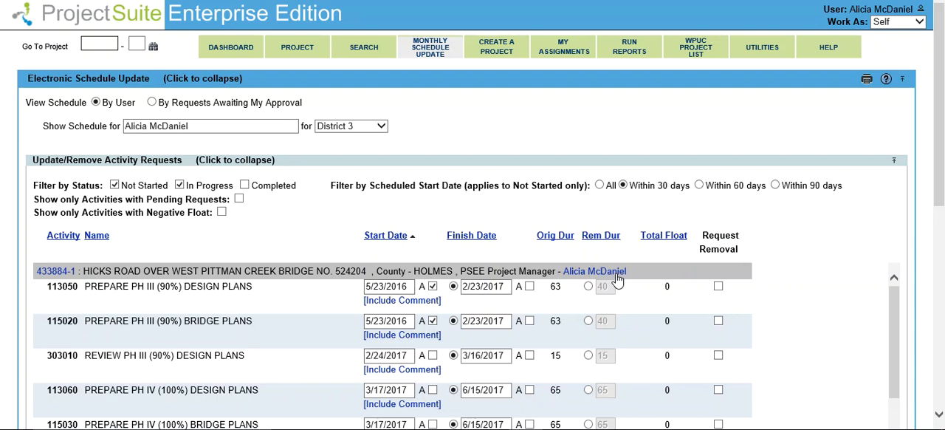
left_click(615, 272)
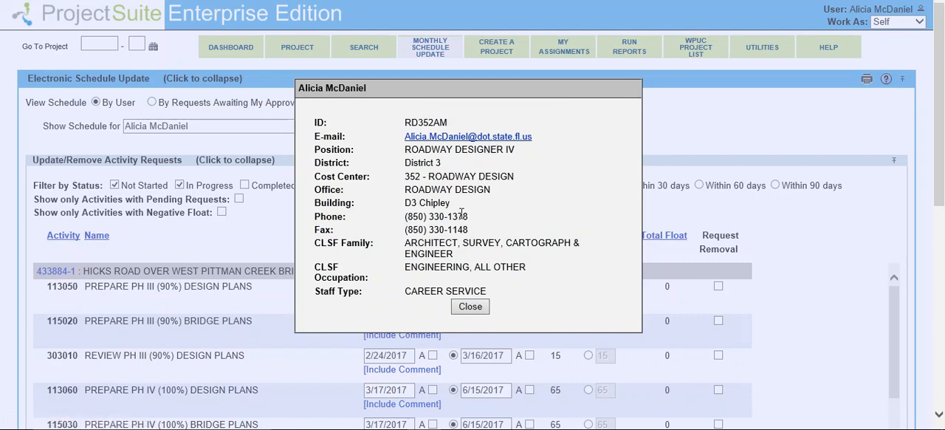
left_click(470, 306)
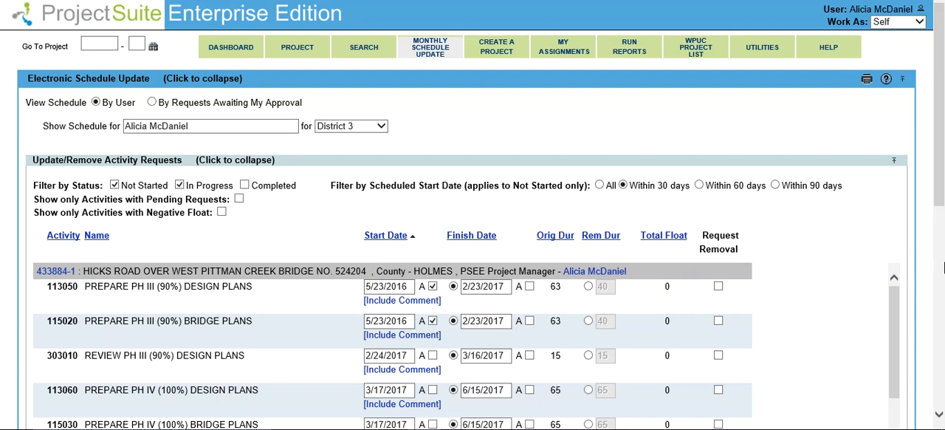
Step: Set activity 113050's finish date to 09/01/2017 and mark activity 115020's finish date as actual in project 433884-1
left_click_drag(942, 183, 943, 225)
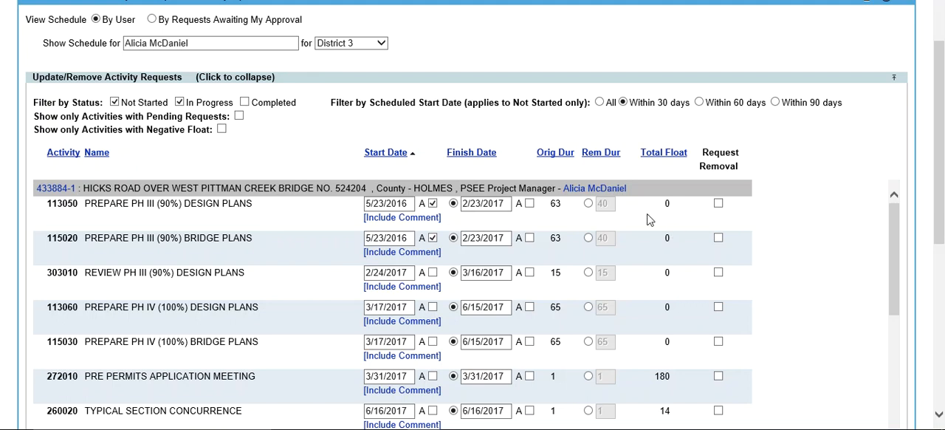
left_click(501, 206)
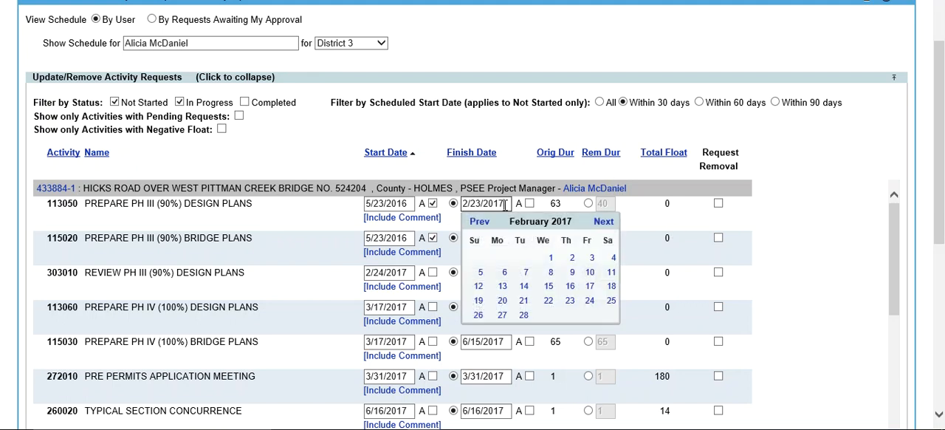
left_click(603, 221)
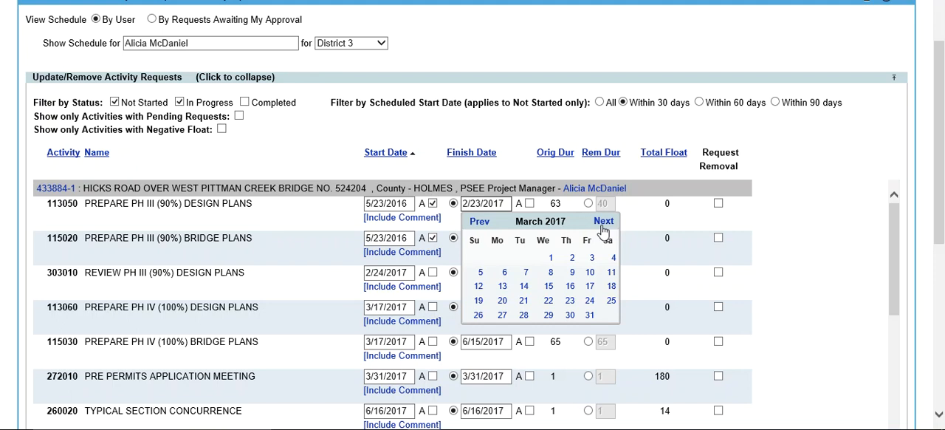
left_click(602, 221)
left_click(603, 221)
left_click(602, 221)
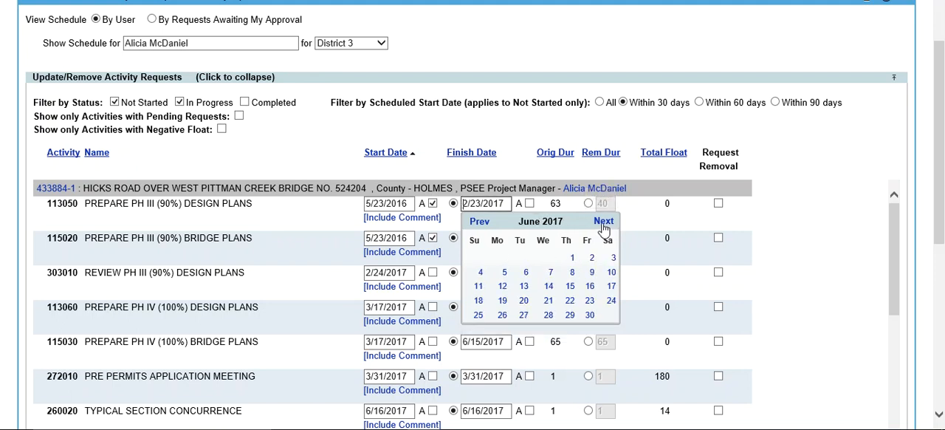
left_click(603, 222)
left_click(603, 221)
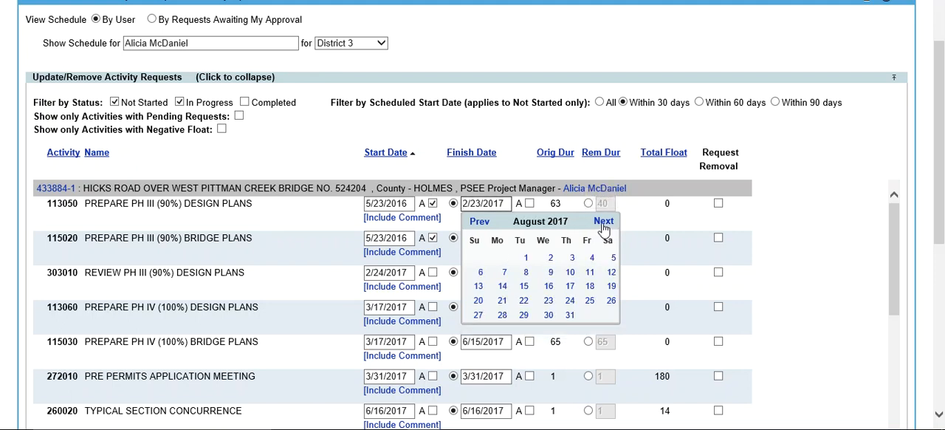
left_click(603, 223)
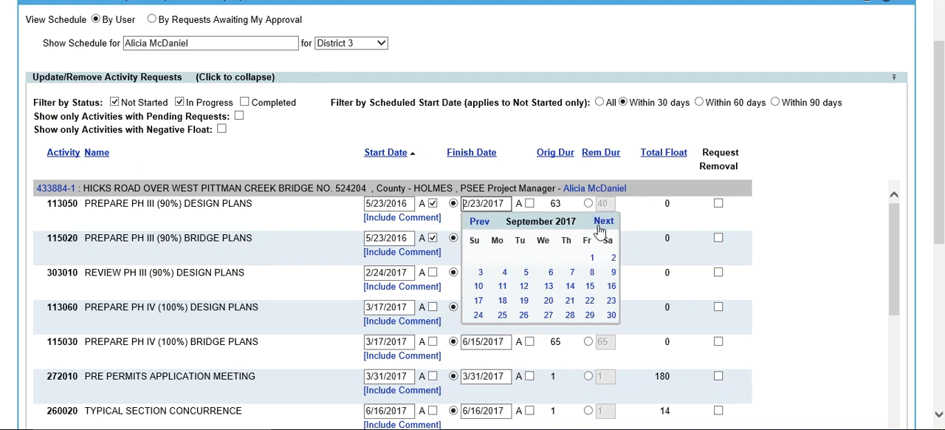
left_click(592, 258)
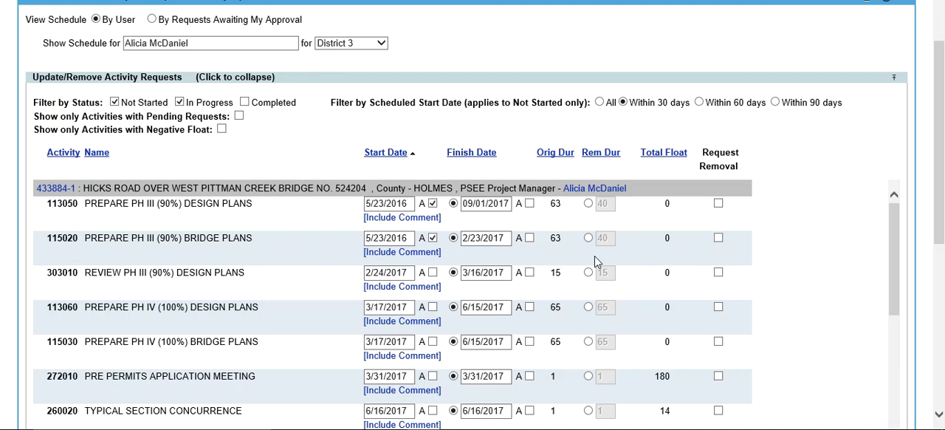
left_click(530, 238)
Step: Add the comment "Message Here. Spell check" to activity 303010, fixing the misspelled word with the suggested spelling
left_click(412, 289)
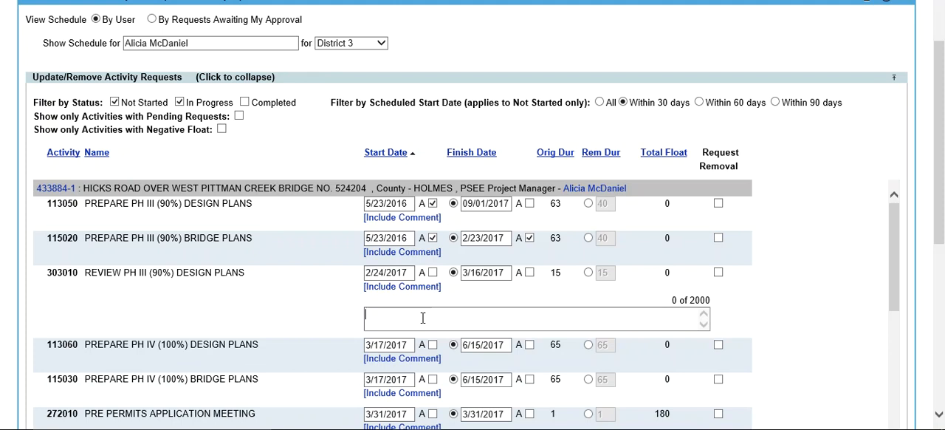
type("Message Here.  Spel")
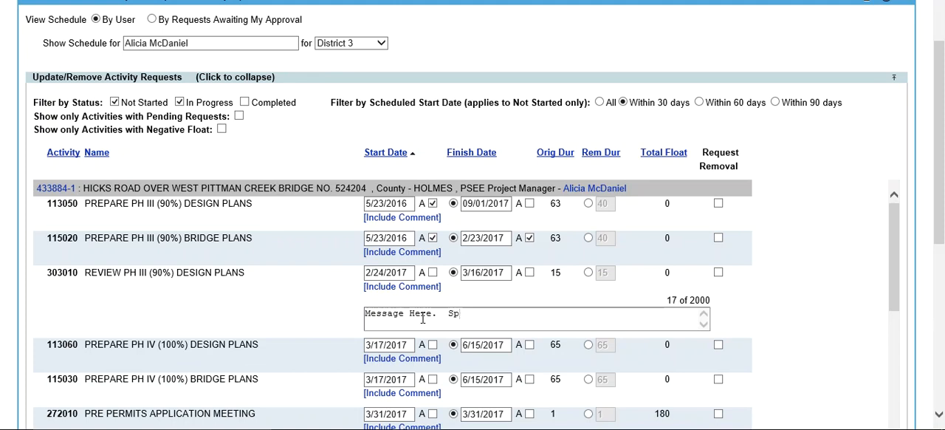
type("ck")
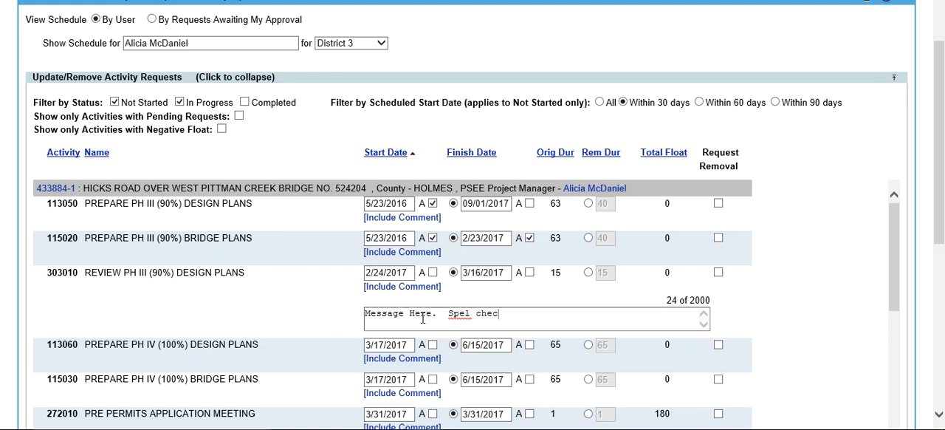
key("Left")
key("Left")
key("Left")
key("Left")
key("Left")
key("Left")
key("End")
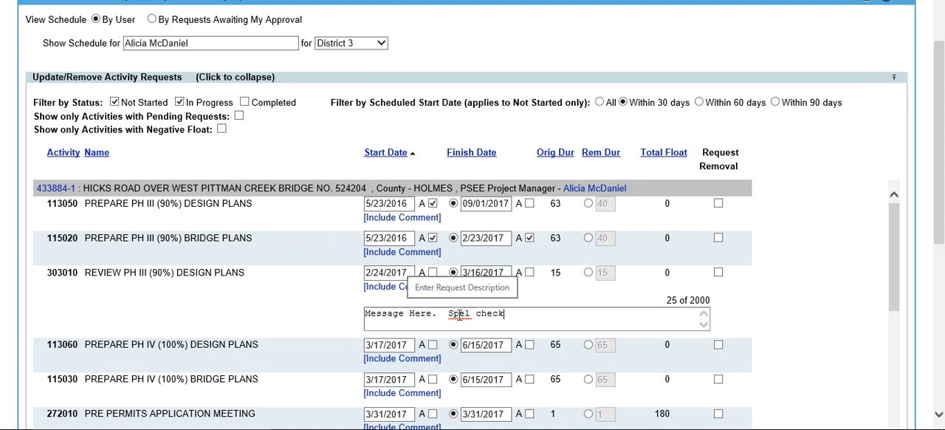
right_click(458, 315)
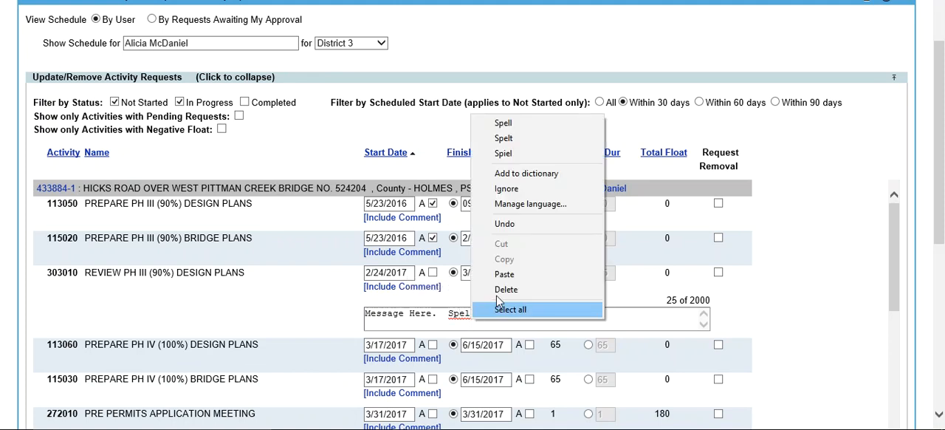
left_click(548, 133)
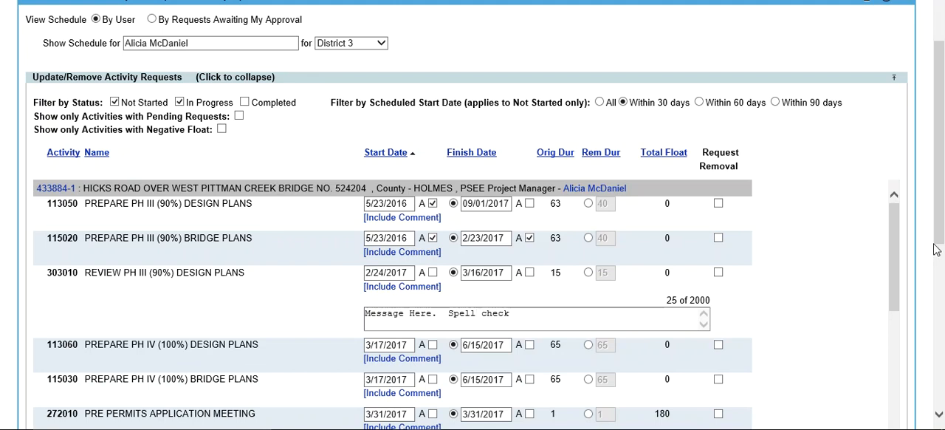
Step: Request removal of activity 113060, PREPARE PH IV (100%) DESIGN PLANS, and submit all requests
left_click_drag(943, 223, 942, 271)
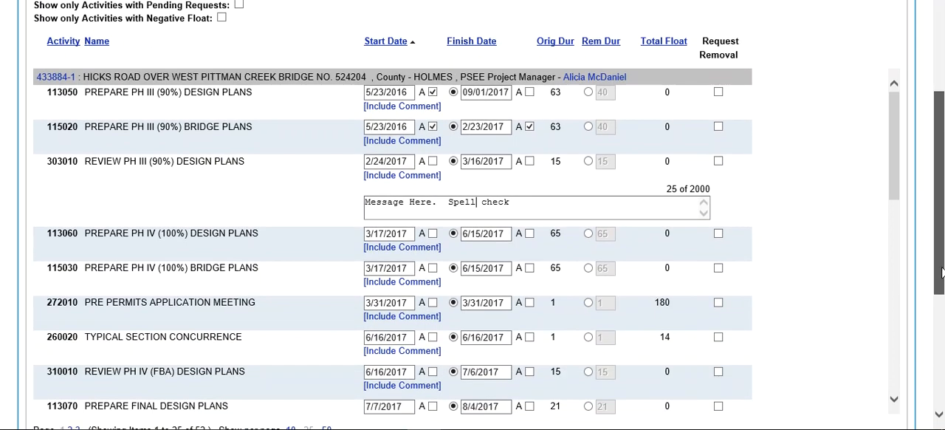
left_click(720, 234)
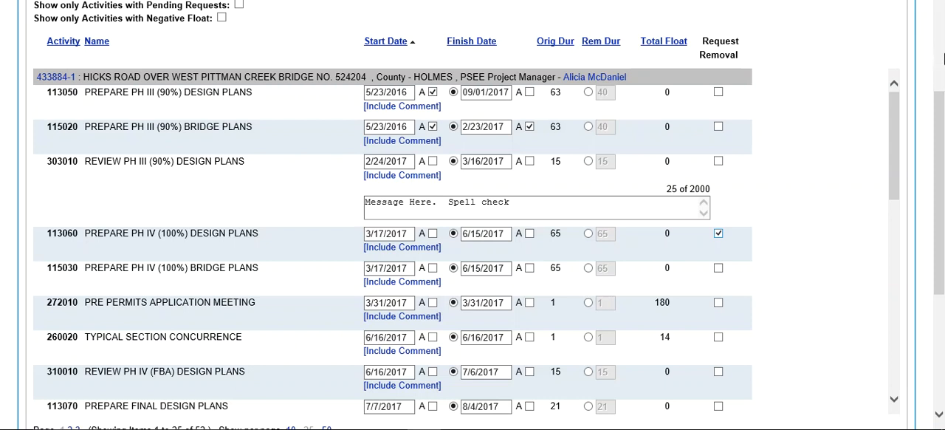
left_click_drag(899, 122, 891, 322)
left_click_drag(936, 270, 939, 313)
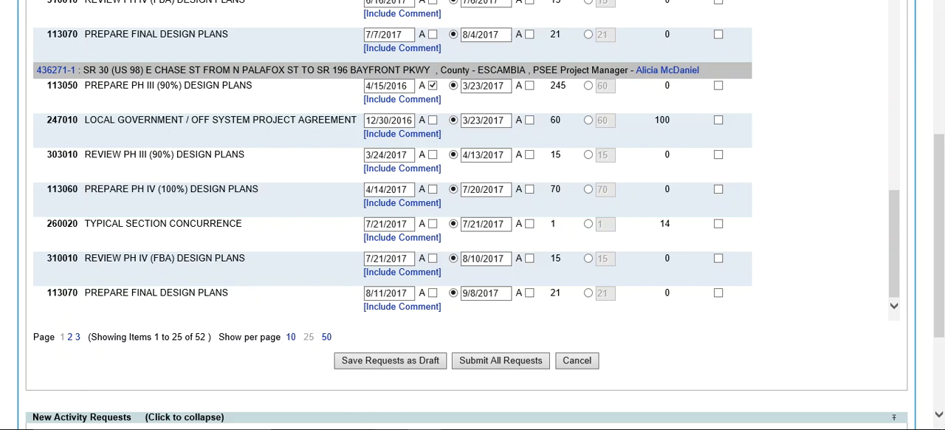
left_click(493, 366)
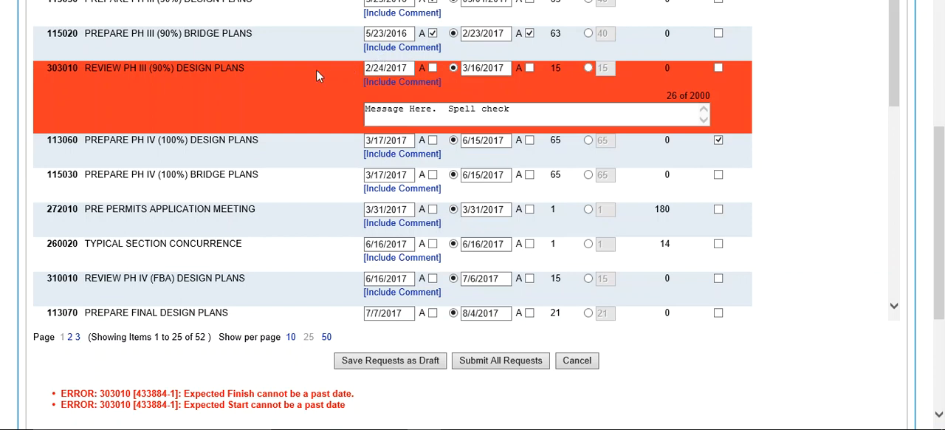
Step: Set the start date of activity 303010, REVIEW PH III (90%) DESIGN PLANS, to 08/14/2017
left_click(406, 69)
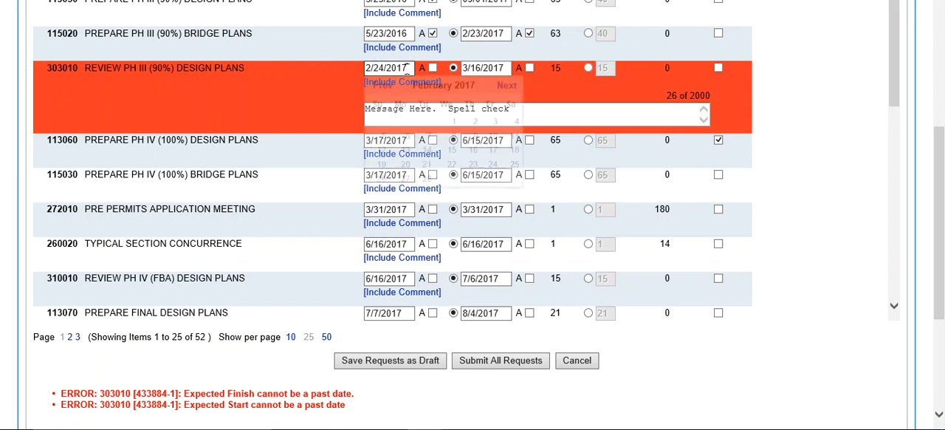
left_click(507, 86)
left_click(506, 86)
left_click(507, 86)
left_click(507, 87)
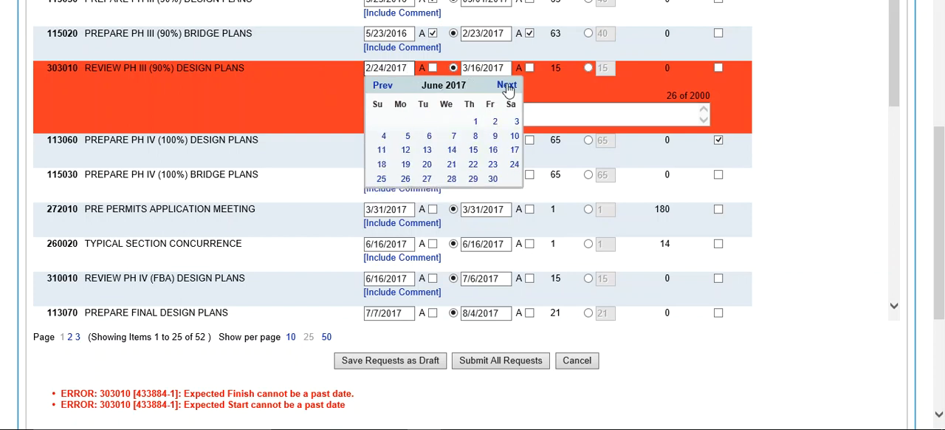
left_click(507, 87)
left_click(507, 86)
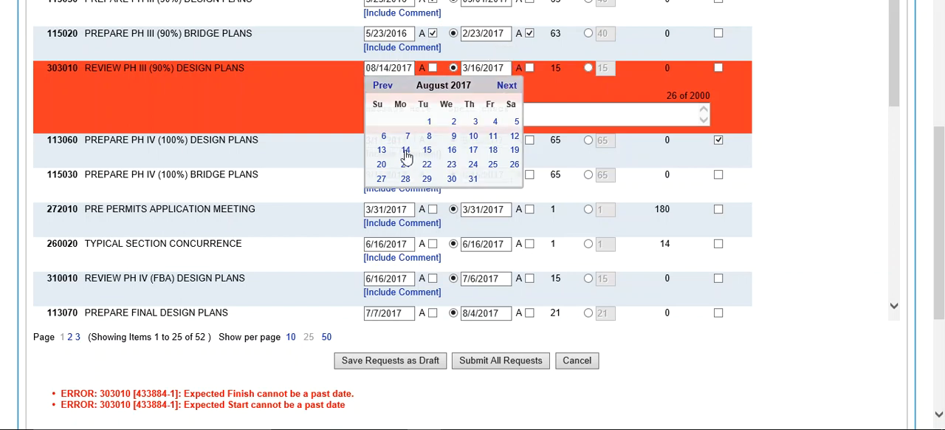
left_click(405, 151)
Step: Set the finish date of activity 303010 to 08/14/2017
left_click(503, 69)
left_click_drag(507, 69, 423, 77)
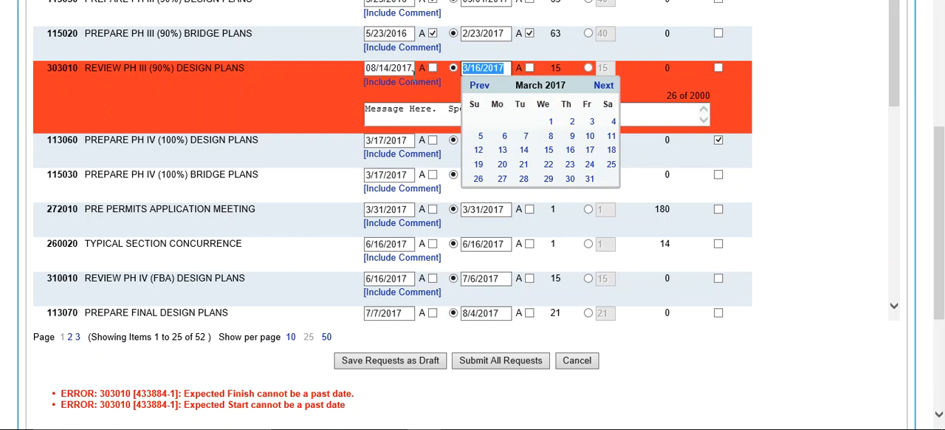
type("08/")
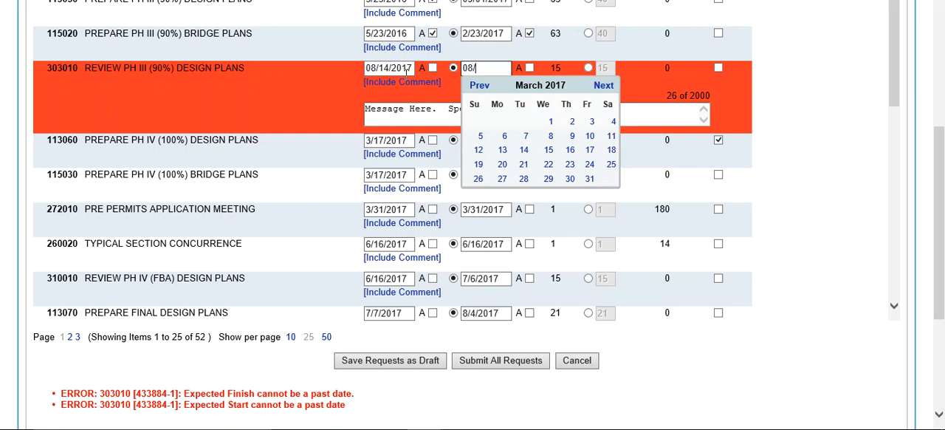
type("14/2017")
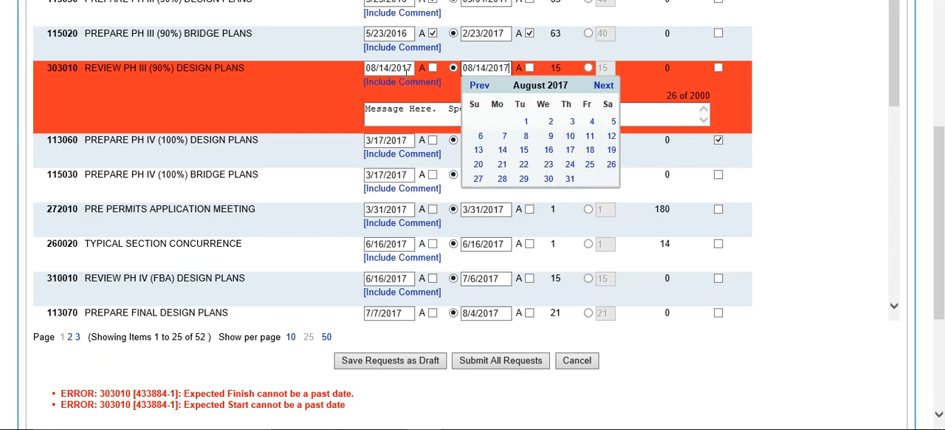
left_click(849, 196)
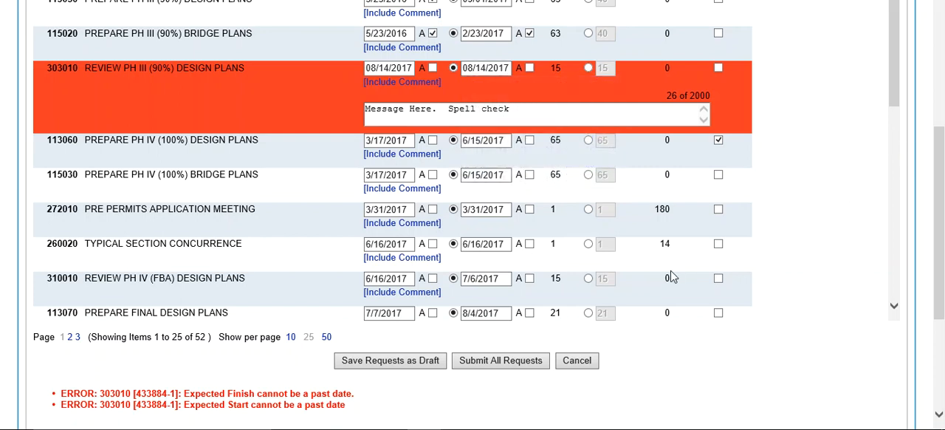
Step: Resubmit all activity requests with the corrected dates and review the status of each submitted request
left_click(494, 366)
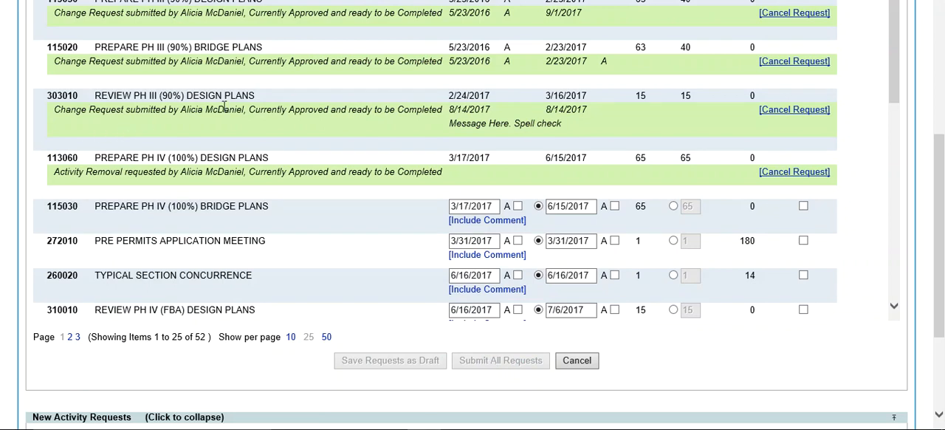
key("ctrl+plus")
key("ctrl+plus")
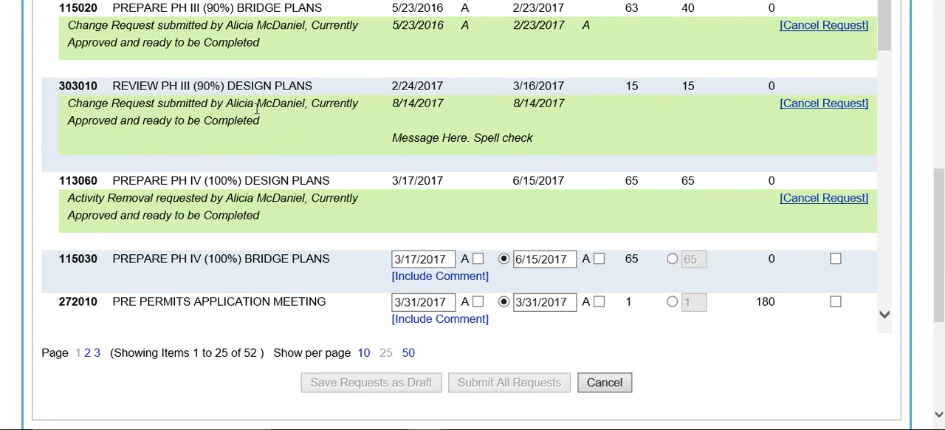